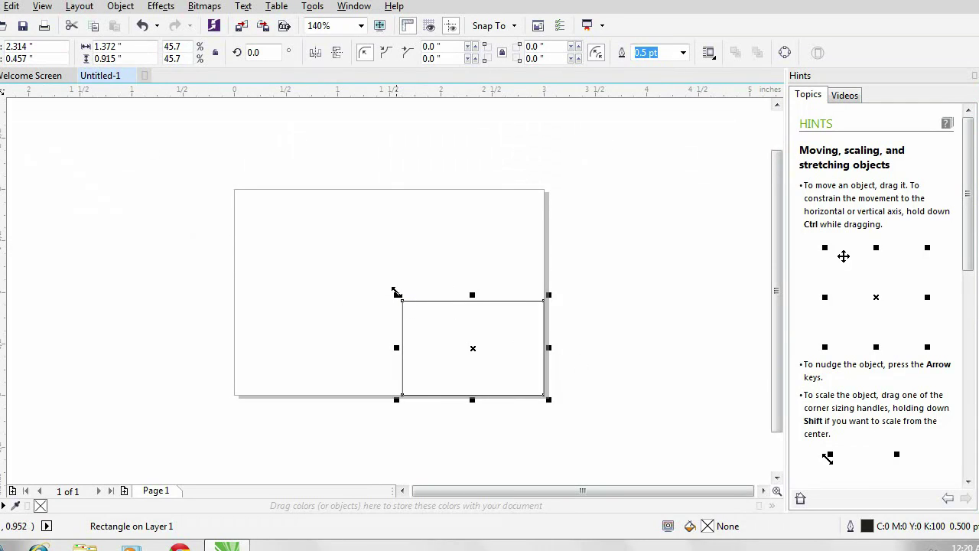
# - Convert the corner rectangle to curves and bend its top edge into a wave
pyautogui.press('F10')
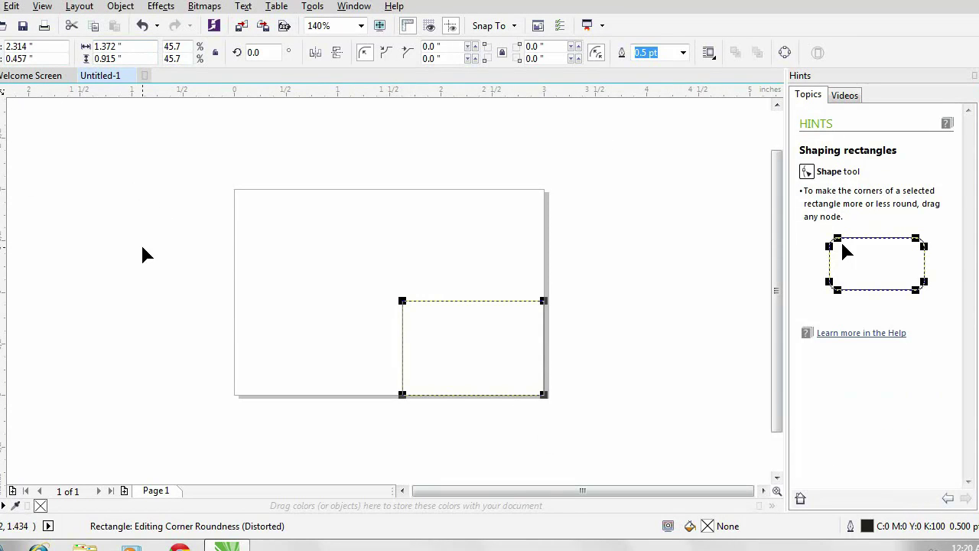
pyautogui.hotkey('ctrl', 'q')
pyautogui.moveTo(367, 268); pyautogui.dragTo(568, 407)
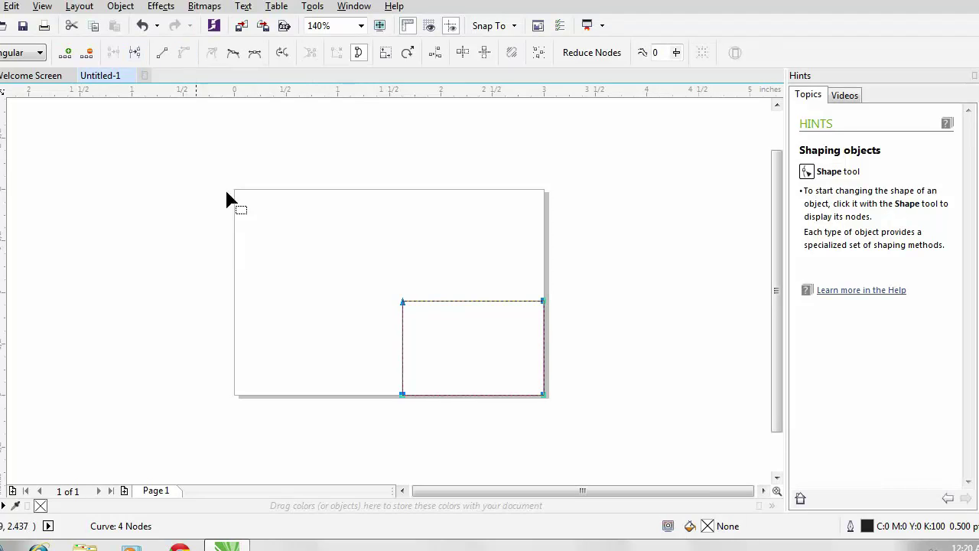
pyautogui.click(403, 303)
pyautogui.moveTo(471, 308); pyautogui.dragTo(422, 327)
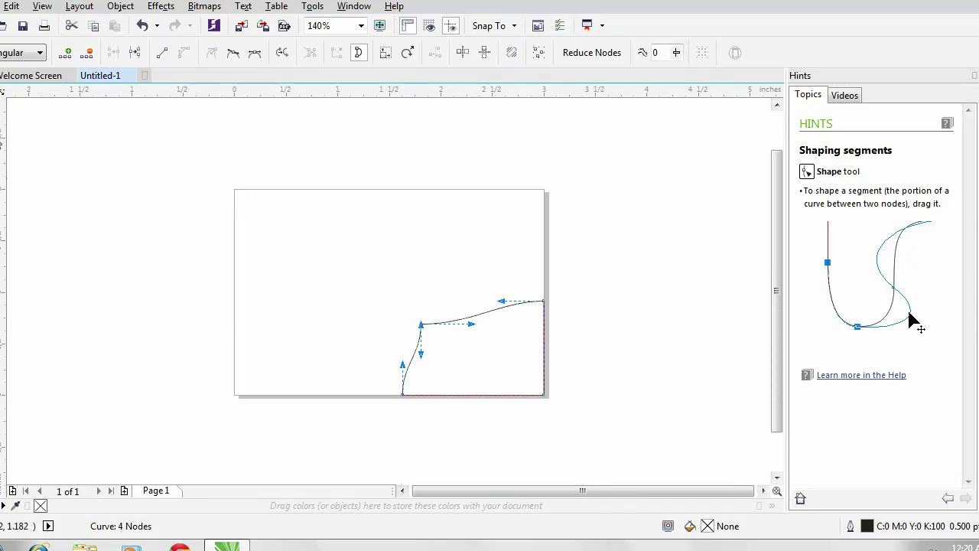
pyautogui.press('space')
# - Fill the wave shape with dark navy C100 M93 Y9 K45
pyautogui.click(977, 352)
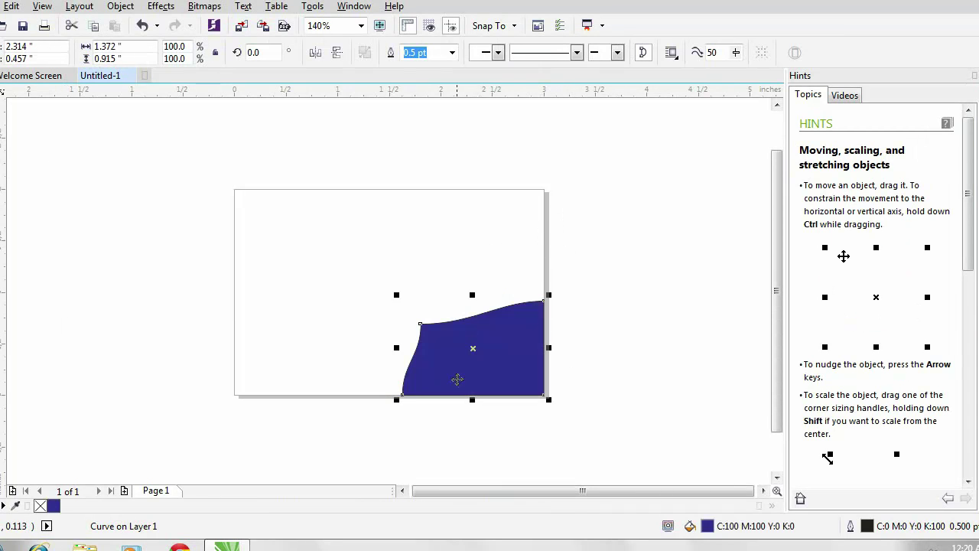
pyautogui.doubleClick(706, 526)
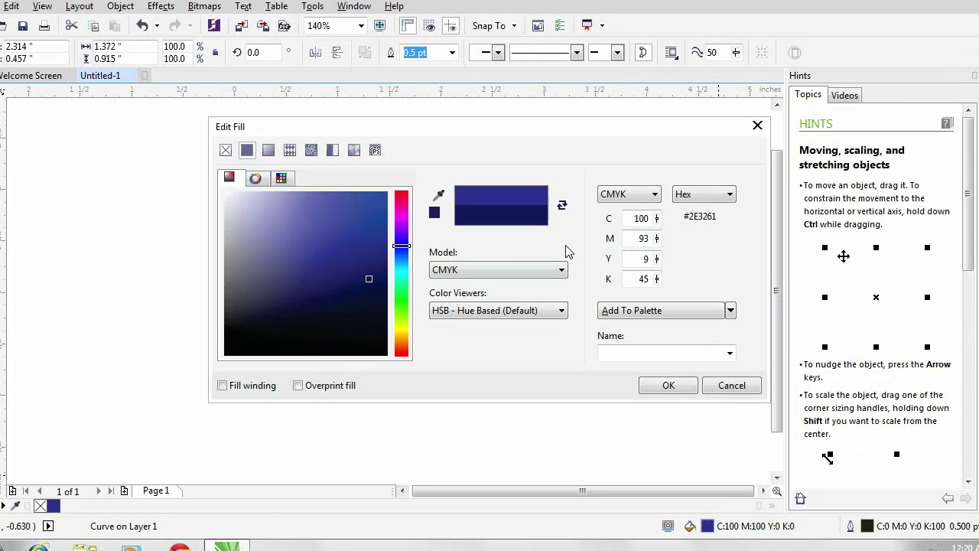
pyautogui.click(675, 385)
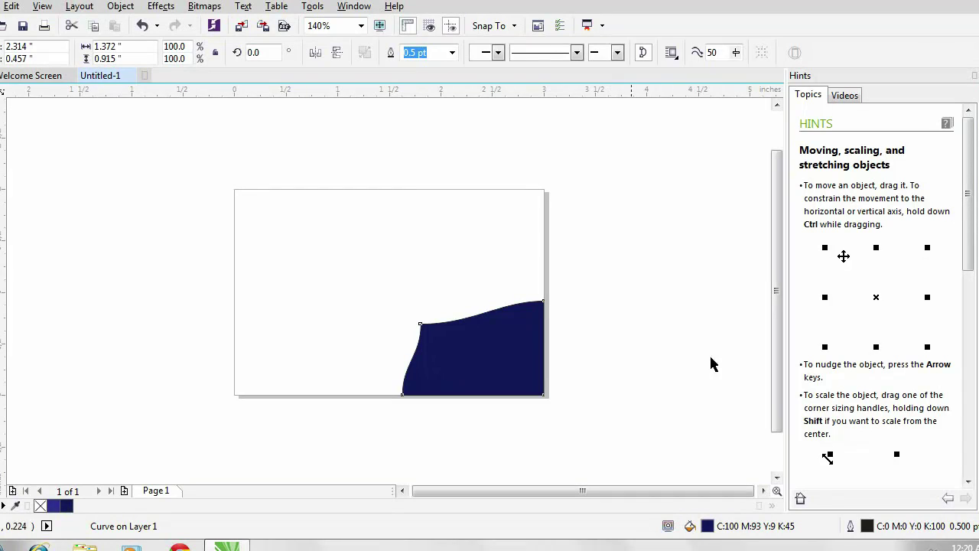
pyautogui.click(489, 351)
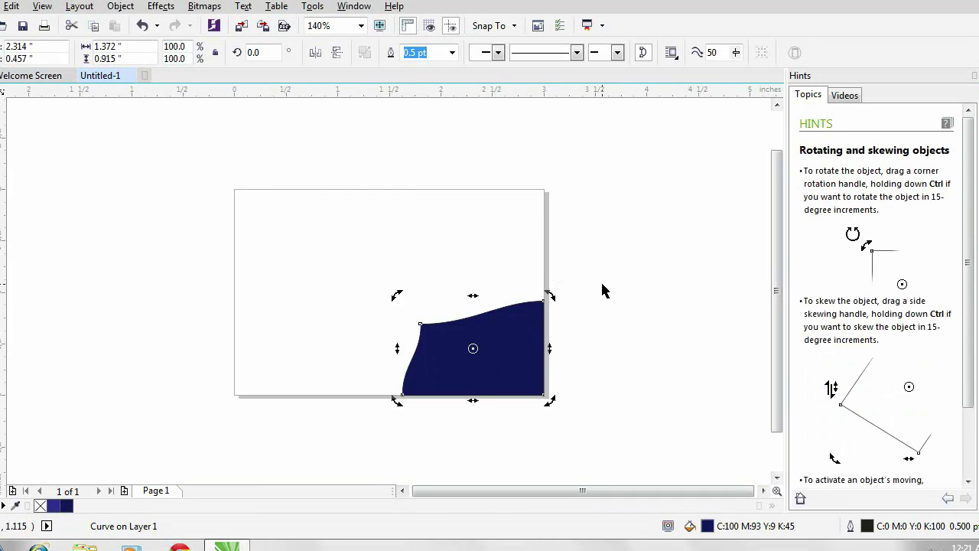
pyautogui.click(609, 165)
pyautogui.click(609, 157)
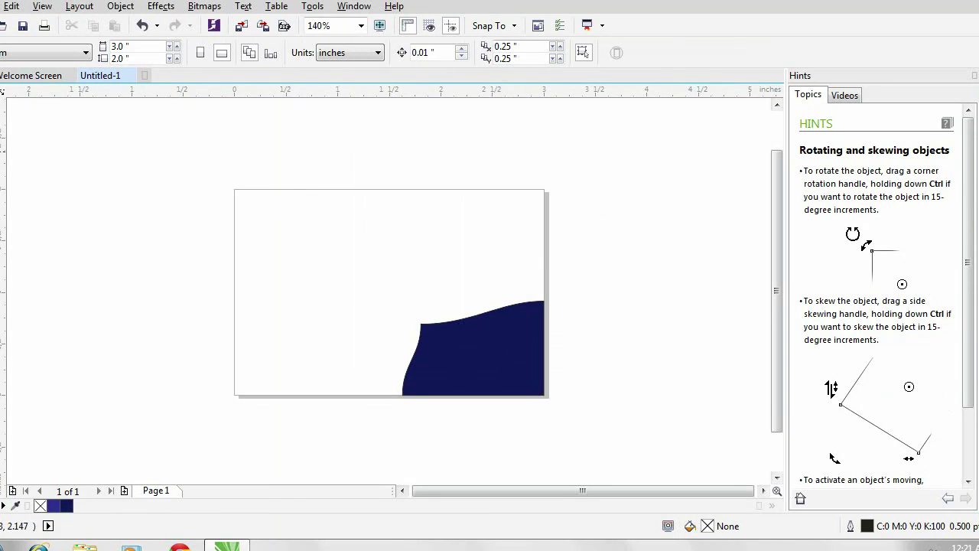
# - Give the navy wave shape a soft drop shadow
pyautogui.click(447, 352)
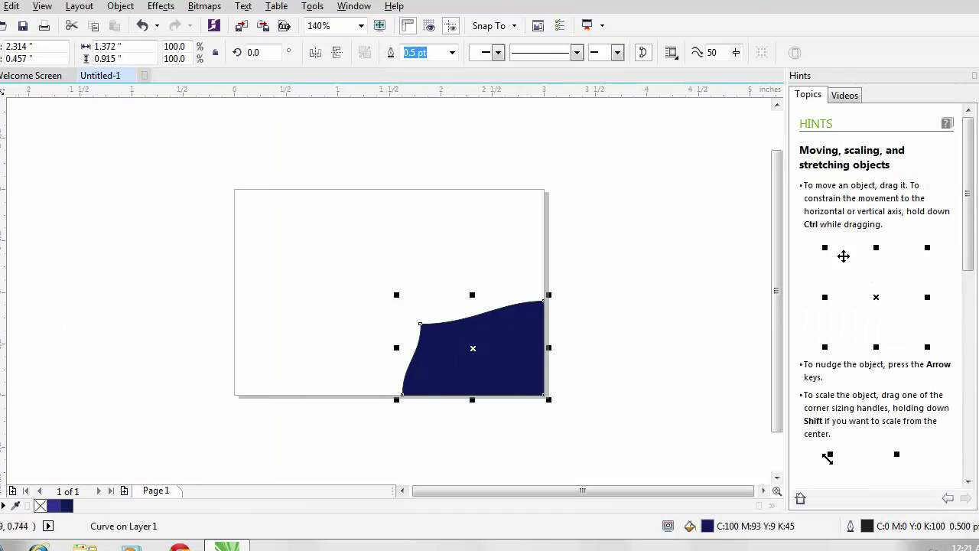
pyautogui.moveTo(421, 331); pyautogui.dragTo(541, 351)
pyautogui.press('space')
pyautogui.click(586, 265)
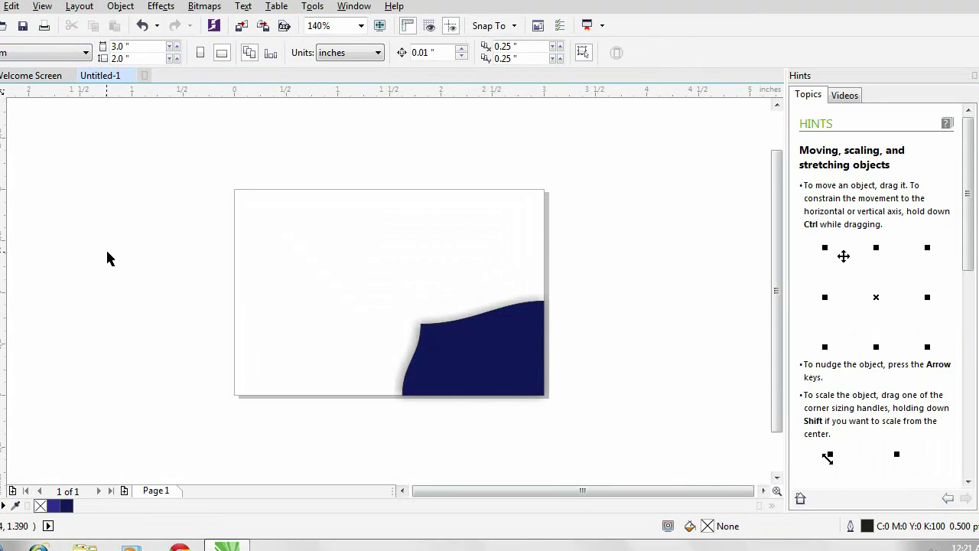
# - Import Framework.jpg and place it beside the card's top-right corner
pyautogui.rightClick(131, 192)
pyautogui.click(162, 248)
pyautogui.scroll(-10, 746, 366)
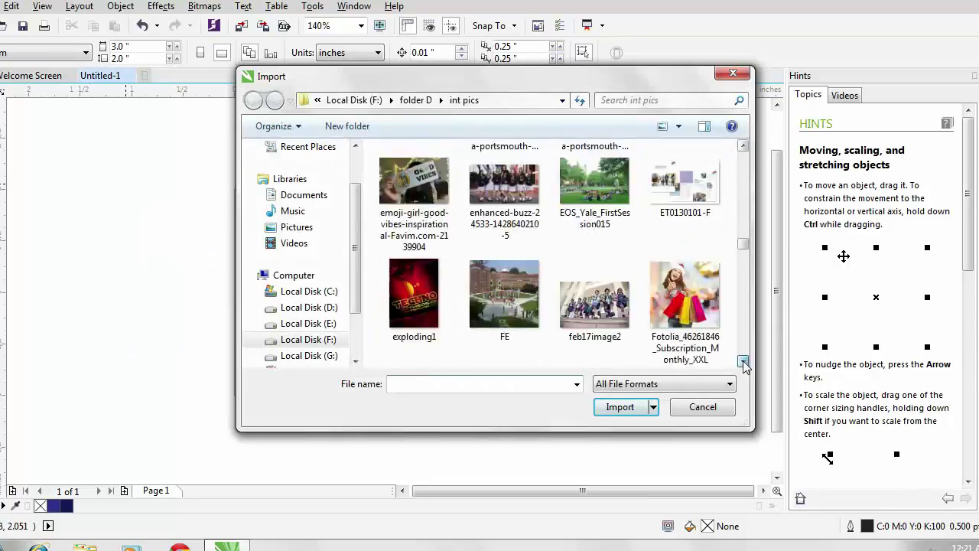
pyautogui.scroll(-10, 745, 366)
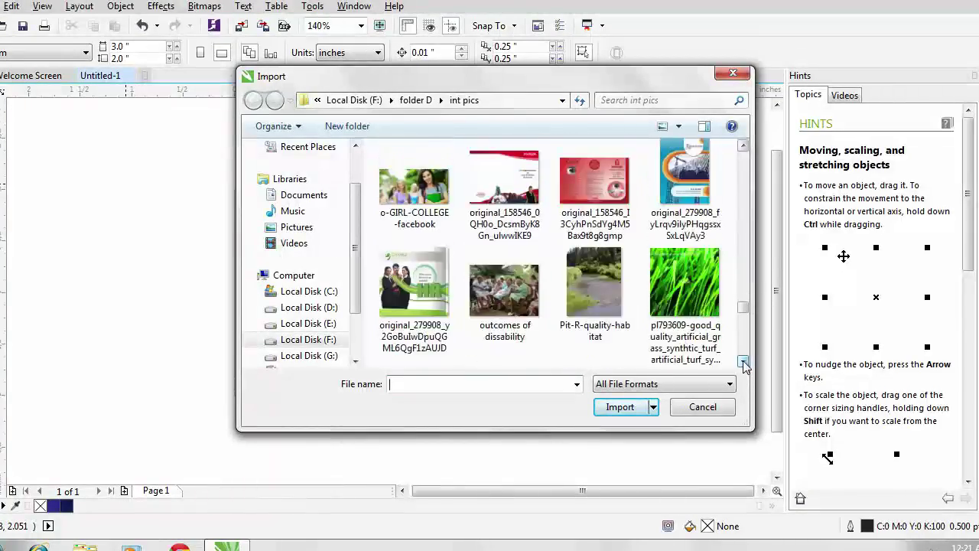
pyautogui.scroll(-5, 745, 366)
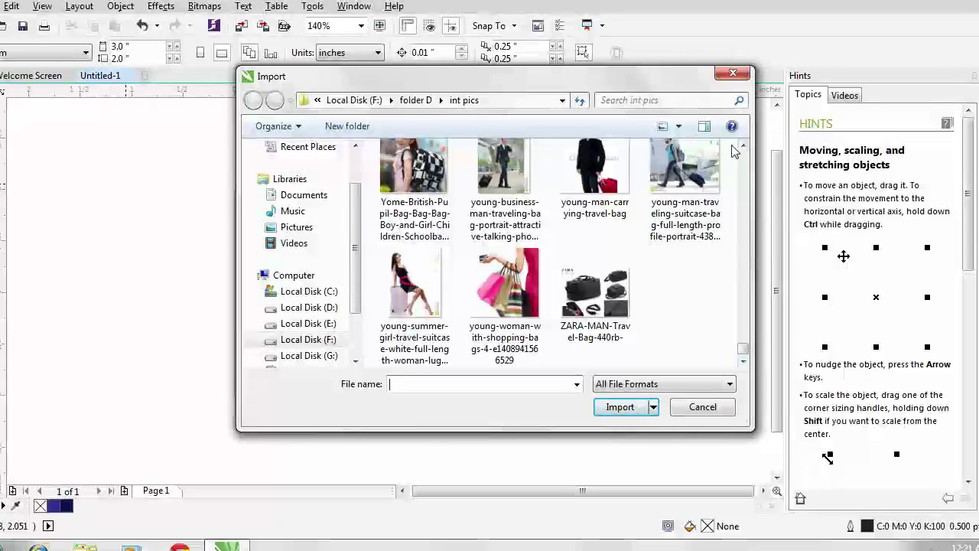
pyautogui.scroll(10, 743, 147)
pyautogui.scroll(10, 744, 147)
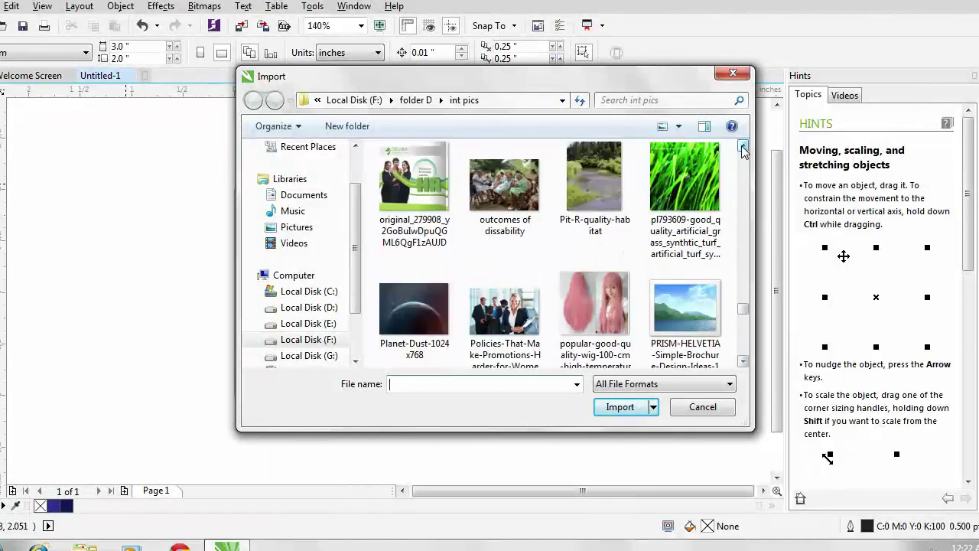
pyautogui.scroll(10, 743, 147)
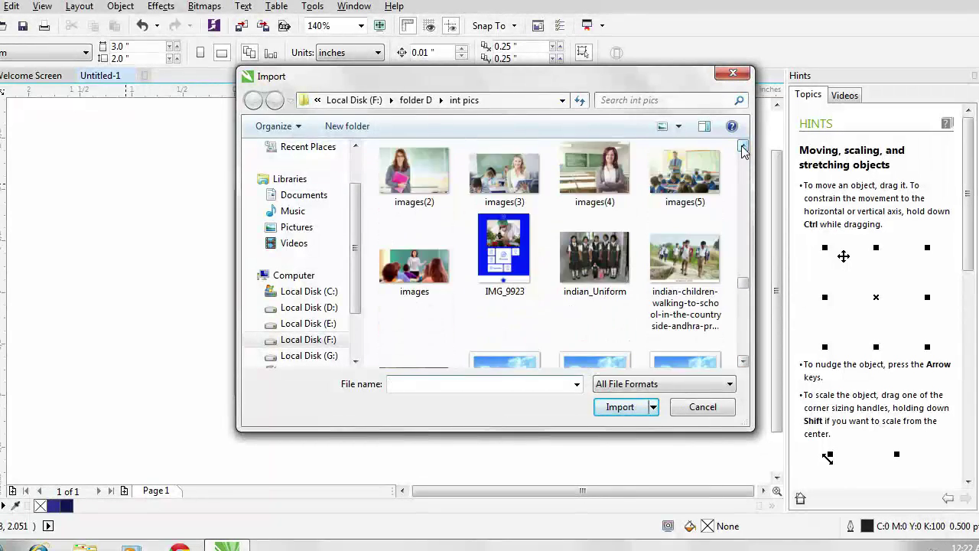
pyautogui.scroll(5, 743, 147)
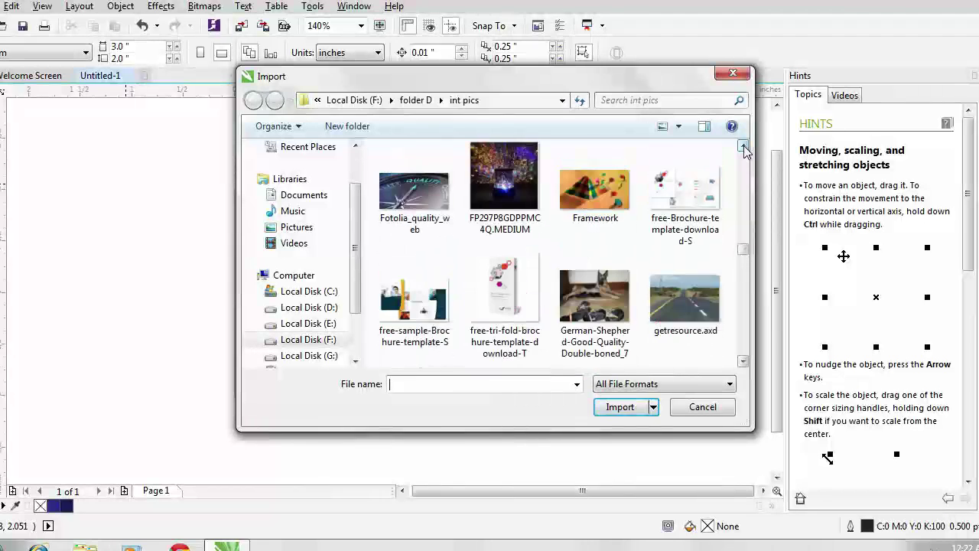
pyautogui.click(595, 187)
pyautogui.click(619, 426)
pyautogui.click(587, 328)
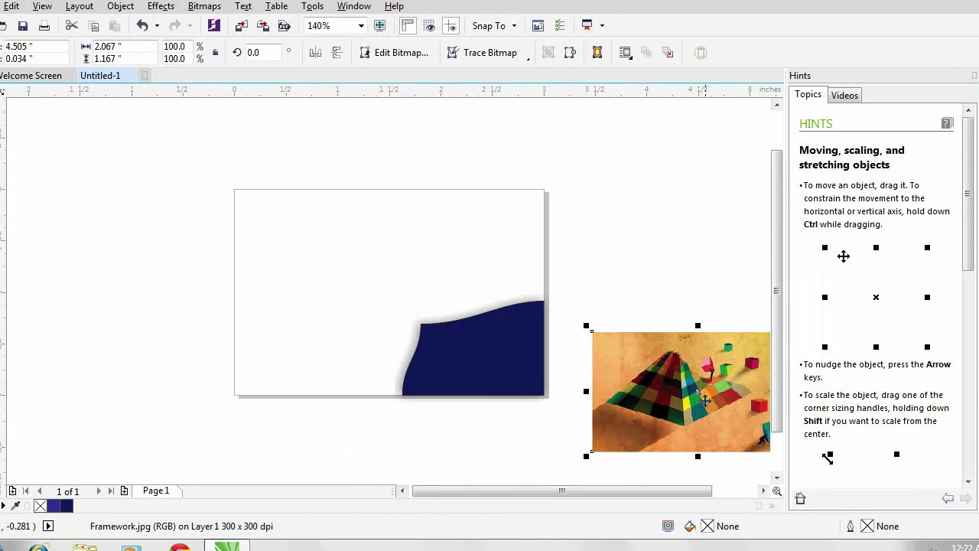
pyautogui.moveTo(700, 393); pyautogui.dragTo(645, 230)
# - Draw a circle to the left of the card
pyautogui.rightClick(111, 357)
pyautogui.press('Escape')
pyautogui.click(75, 325)
pyautogui.press('F7')
pyautogui.moveTo(83, 263)
pyautogui.mouseDown()
pyautogui.moveTo(125, 323)
pyautogui.moveTo(175, 343)
pyautogui.moveTo(155, 334)
pyautogui.mouseUp()
# - Resize the circle to about 94% of its size
pyautogui.rightClick(122, 300)
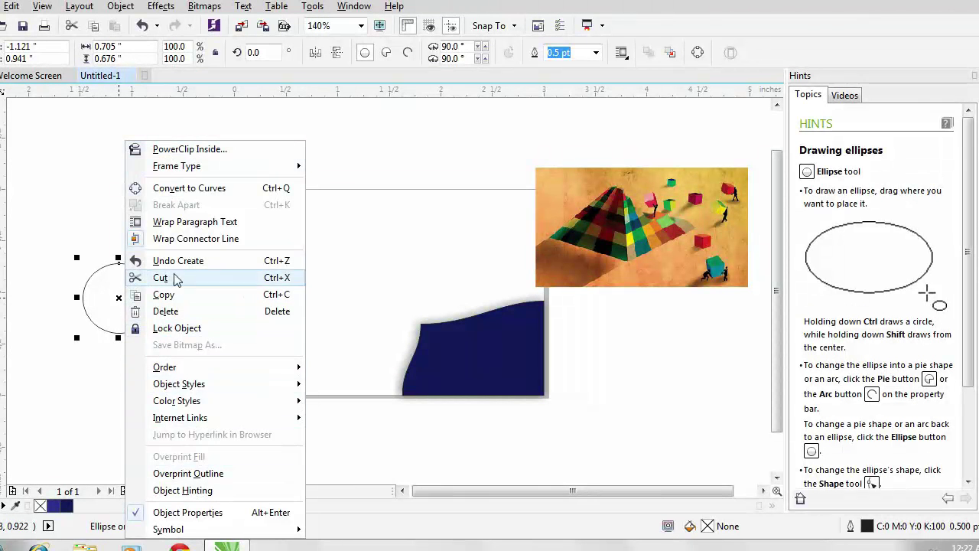
pyautogui.press('Escape')
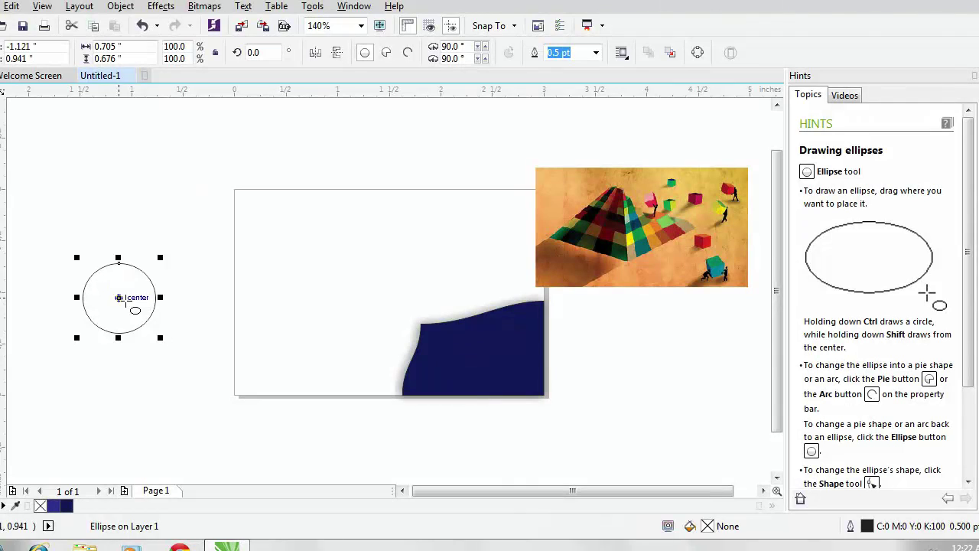
pyautogui.moveTo(161, 337); pyautogui.dragTo(169, 350)
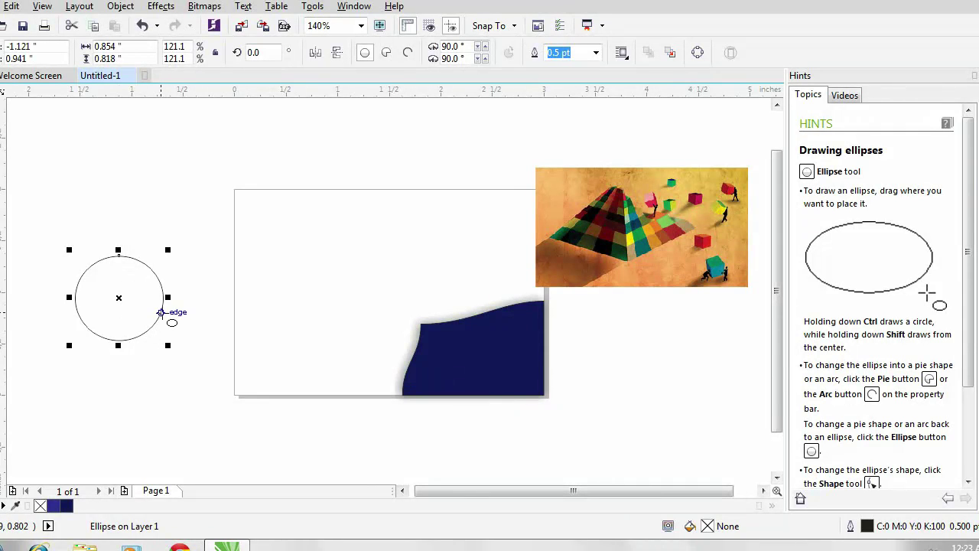
pyautogui.moveTo(166, 345); pyautogui.dragTo(158, 338)
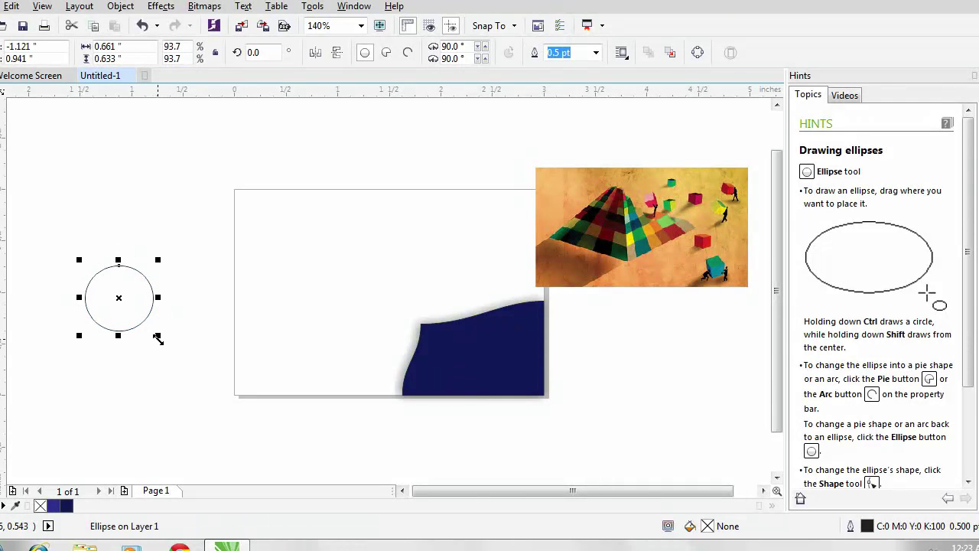
# - Make a slightly larger concentric copy around the circle and select both
pyautogui.click(127, 306)
pyautogui.moveTo(156, 333); pyautogui.dragTo(135, 292)
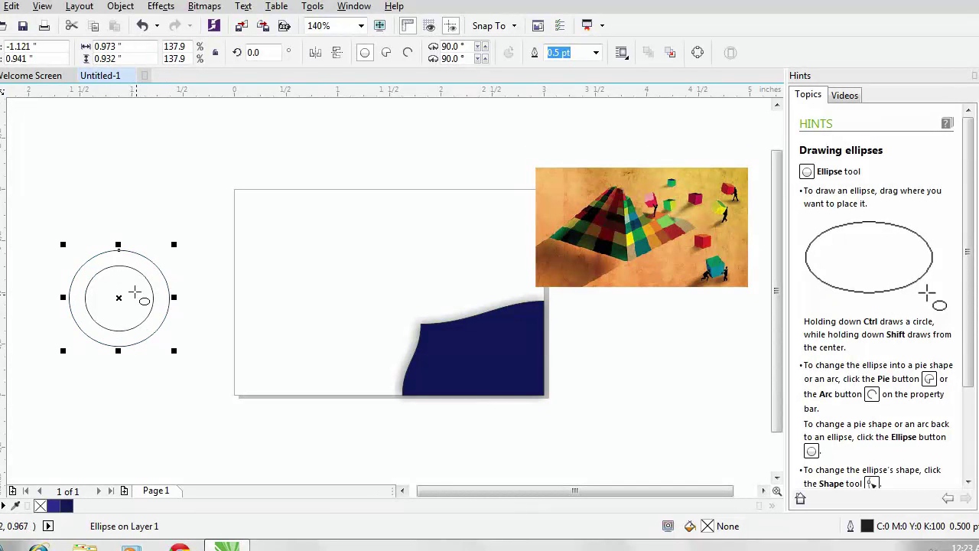
pyautogui.moveTo(174, 350); pyautogui.dragTo(168, 342)
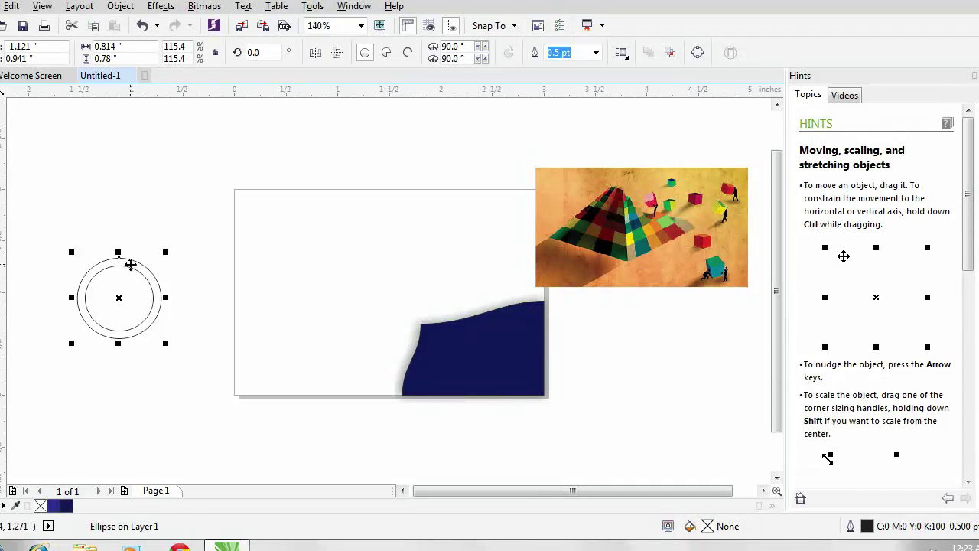
pyautogui.moveTo(58, 253); pyautogui.dragTo(201, 359)
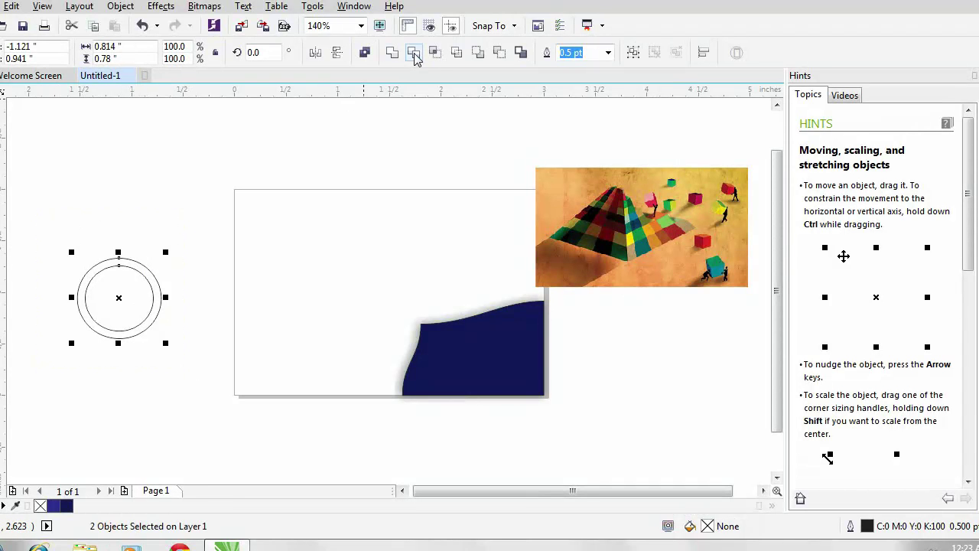
# - Attempt to combine the circles, then recentre the outer circle on the inner one
pyautogui.click(415, 53)
pyautogui.click(540, 217)
pyautogui.click(120, 259)
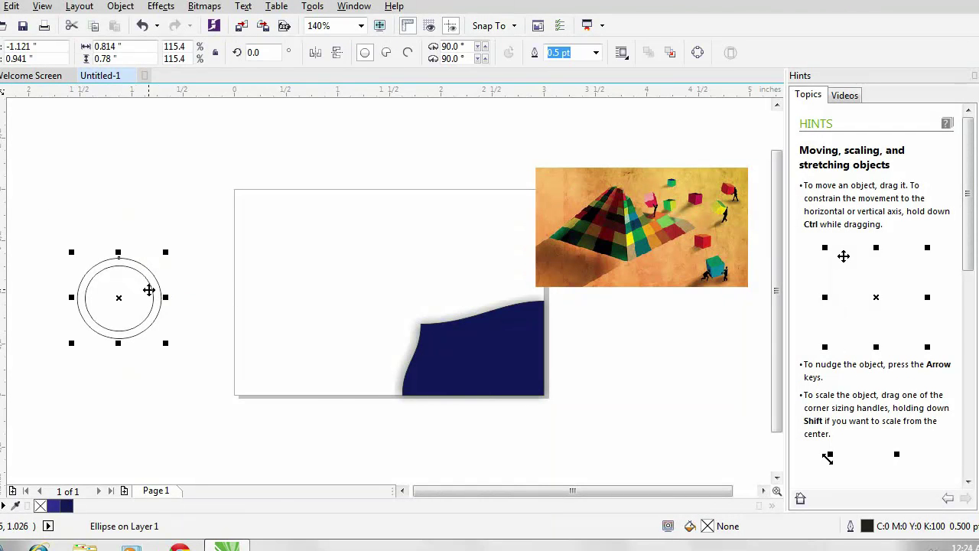
pyautogui.rightClick(174, 275)
pyautogui.moveTo(216, 305)
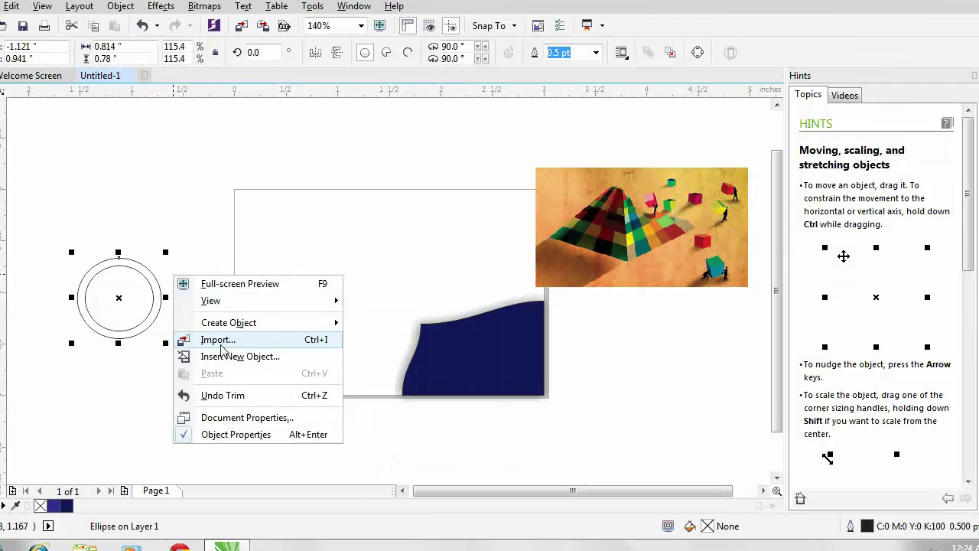
pyautogui.click(127, 324)
pyautogui.click(117, 301)
pyautogui.moveTo(117, 301); pyautogui.dragTo(150, 239)
pyautogui.click(126, 300)
# - Send the outer circle to the back of the layer and shape both circles into one ring
pyautogui.moveTo(199, 280); pyautogui.dragTo(200, 280)
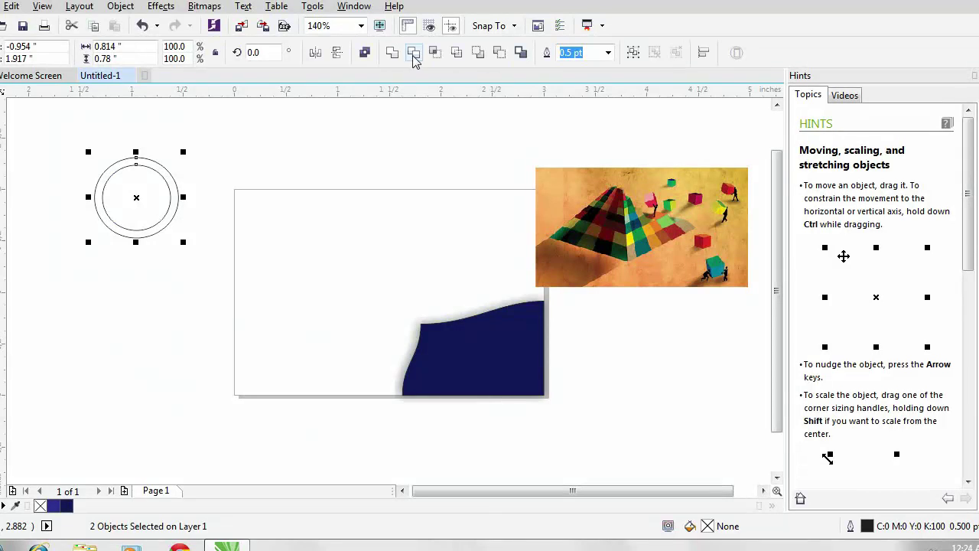
pyautogui.click(415, 53)
pyautogui.press('Return')
pyautogui.click(139, 194)
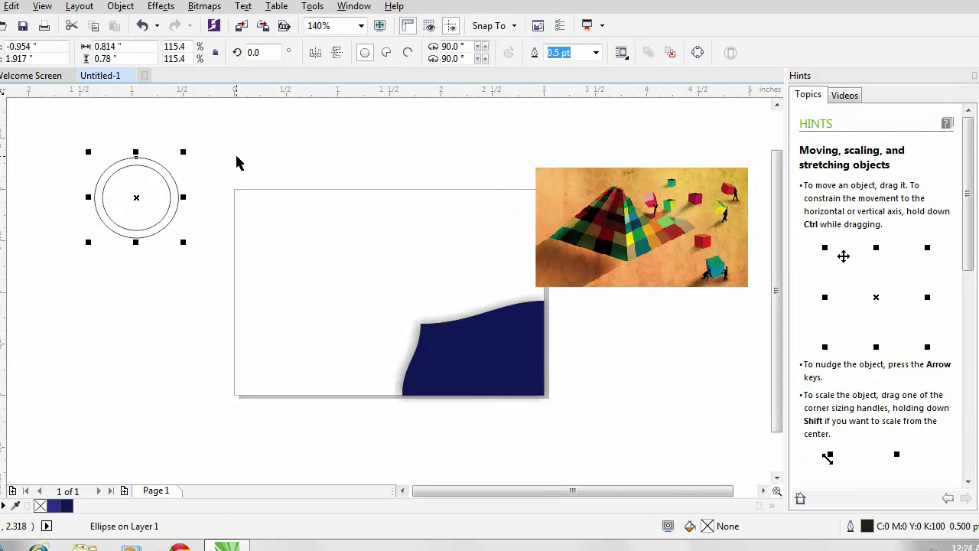
pyautogui.rightClick(180, 198)
pyautogui.moveTo(229, 367)
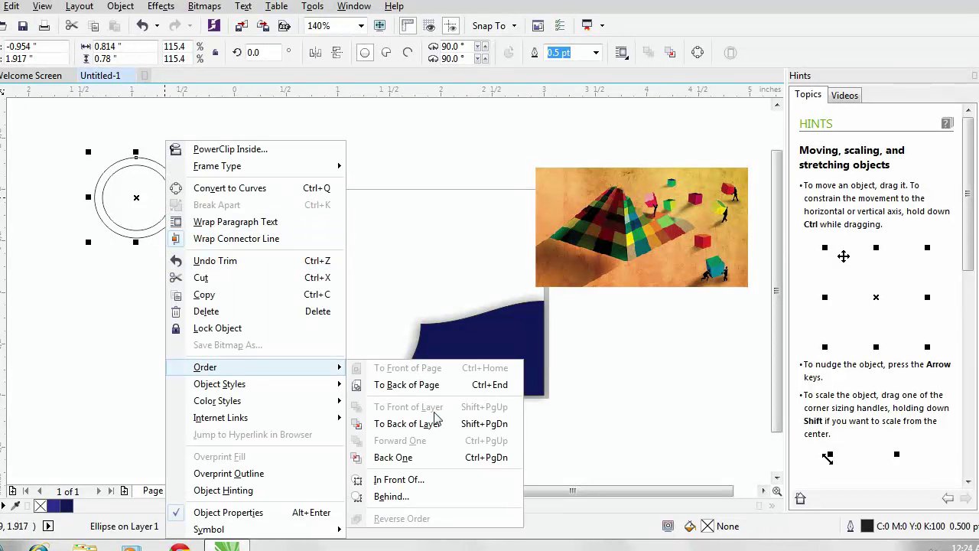
pyautogui.click(417, 423)
pyautogui.moveTo(47, 126); pyautogui.dragTo(192, 247)
pyautogui.click(434, 53)
# - Pull the ring down off the circle and give it a soft drop shadow
pyautogui.moveTo(136, 199); pyautogui.dragTo(132, 326)
pyautogui.moveTo(132, 287); pyautogui.dragTo(133, 366)
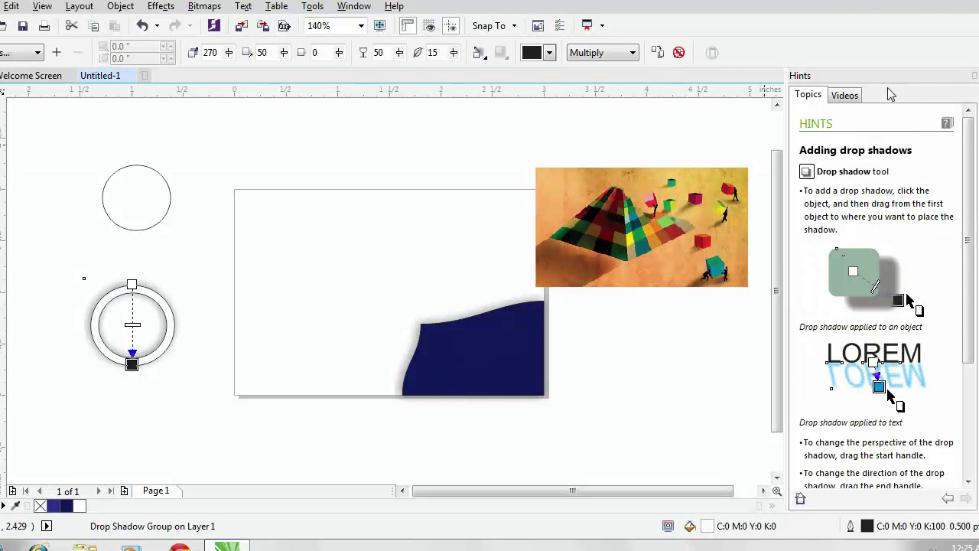
pyautogui.press('space')
pyautogui.click(193, 227)
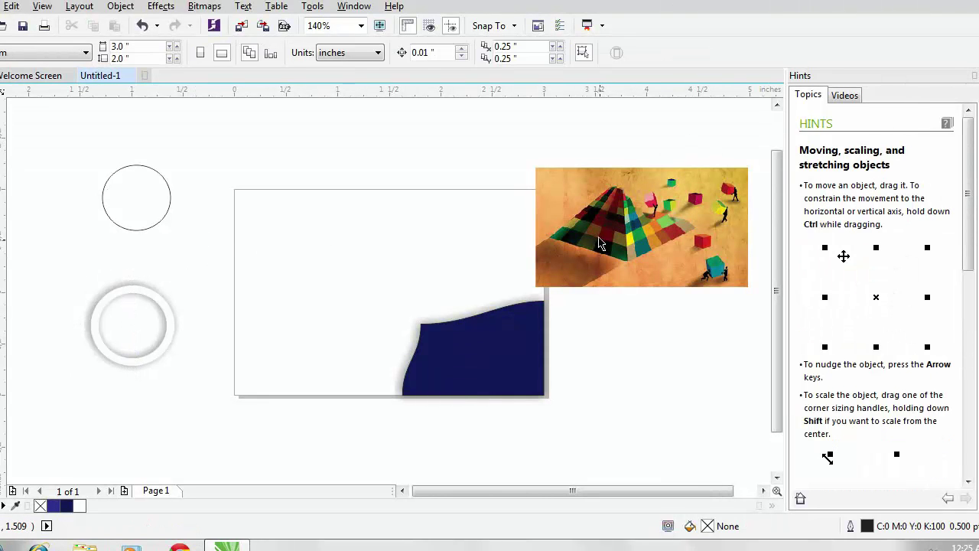
# - PowerClip the pyramid photo inside the small circle and scale it to fit
pyautogui.rightClick(658, 222)
pyautogui.click(723, 115)
pyautogui.click(136, 197)
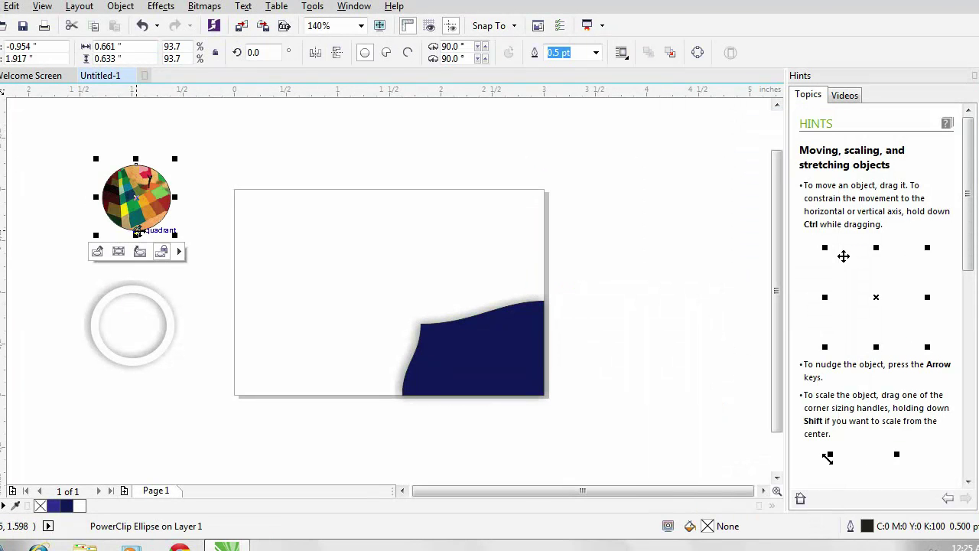
pyautogui.click(97, 254)
pyautogui.moveTo(246, 139); pyautogui.dragTo(199, 160)
pyautogui.moveTo(200, 210); pyautogui.dragTo(175, 210)
pyautogui.moveTo(24, 210); pyautogui.dragTo(94, 221)
pyautogui.moveTo(135, 262); pyautogui.dragTo(135, 235)
pyautogui.moveTo(135, 158); pyautogui.dragTo(134, 160)
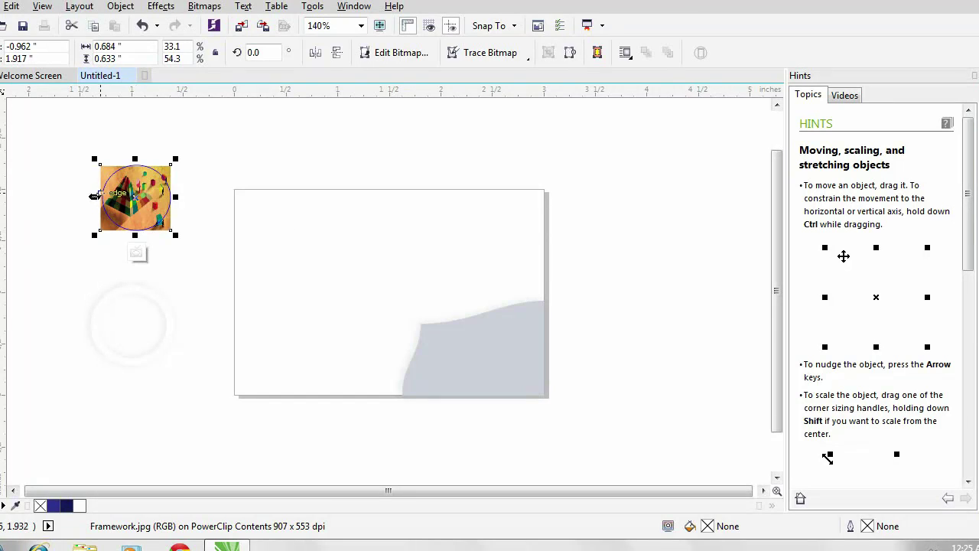
pyautogui.click(135, 254)
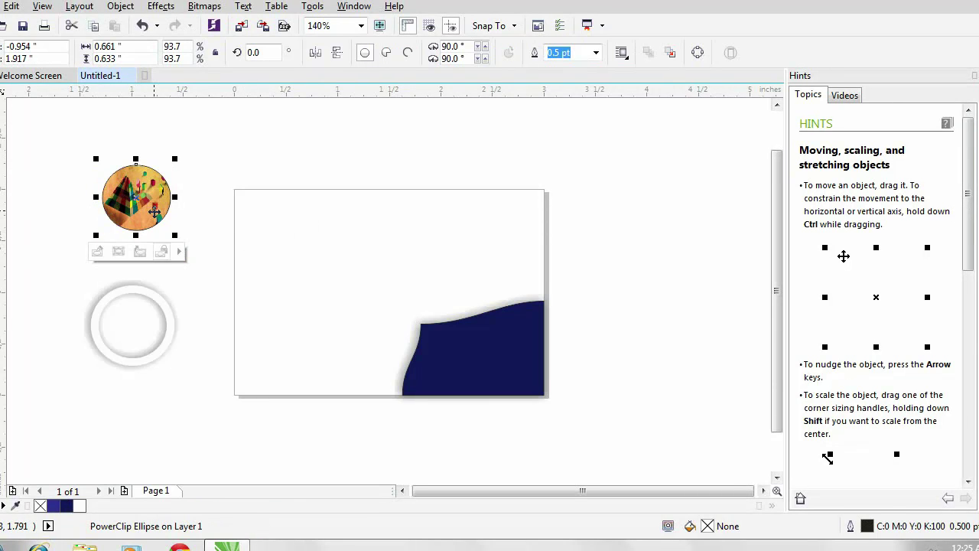
# - Move the photo circle into the white ring and select them together
pyautogui.moveTo(134, 196); pyautogui.dragTo(131, 325)
pyautogui.moveTo(51, 250); pyautogui.dragTo(205, 394)
pyautogui.click(121, 7)
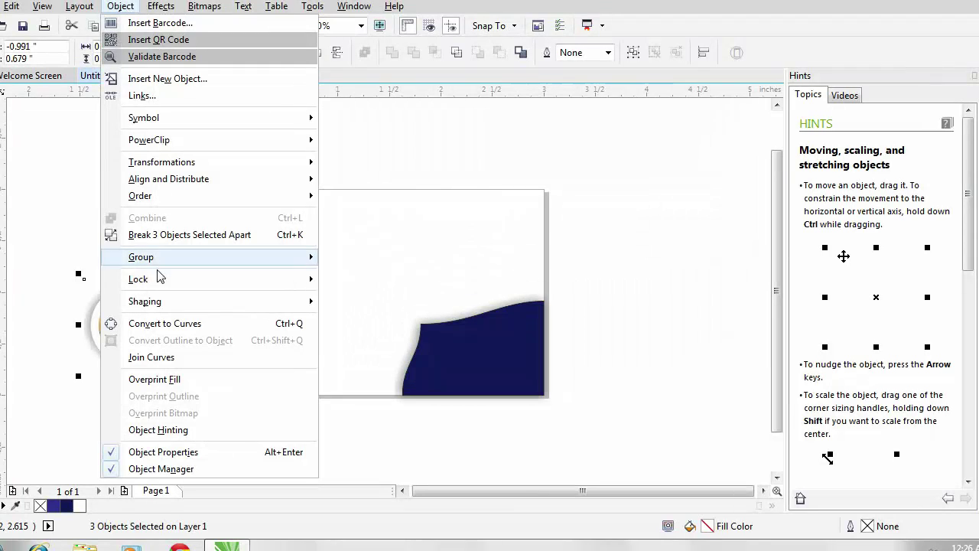
# - Group the photo and ring and place the logo on the card's left side
pyautogui.click(363, 257)
pyautogui.moveTo(126, 328); pyautogui.dragTo(303, 329)
pyautogui.click(646, 153)
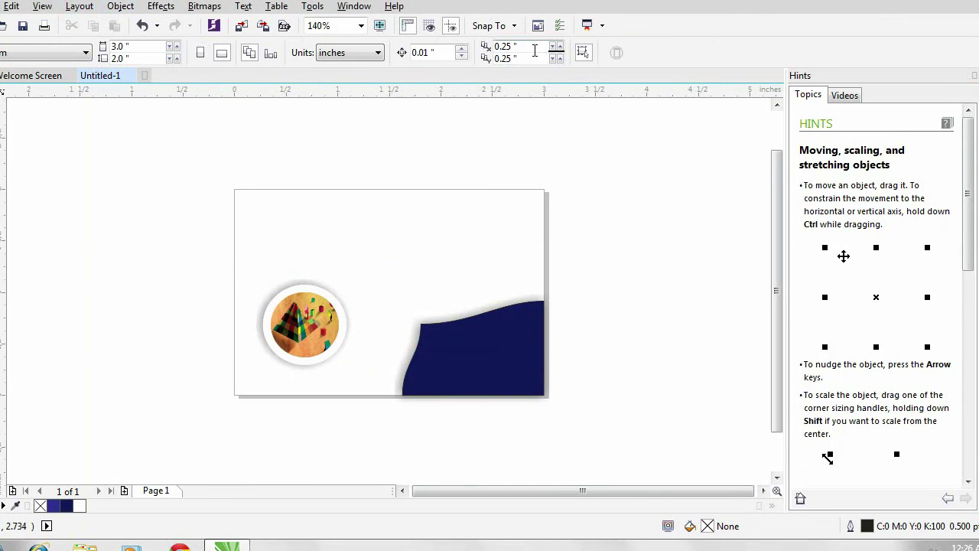
pyautogui.moveTo(305, 324); pyautogui.dragTo(306, 306)
pyautogui.click(88, 169)
# - Type the text 'SBL BUILDERS' to the left of the card
pyautogui.press('F8')
pyautogui.click(87, 200)
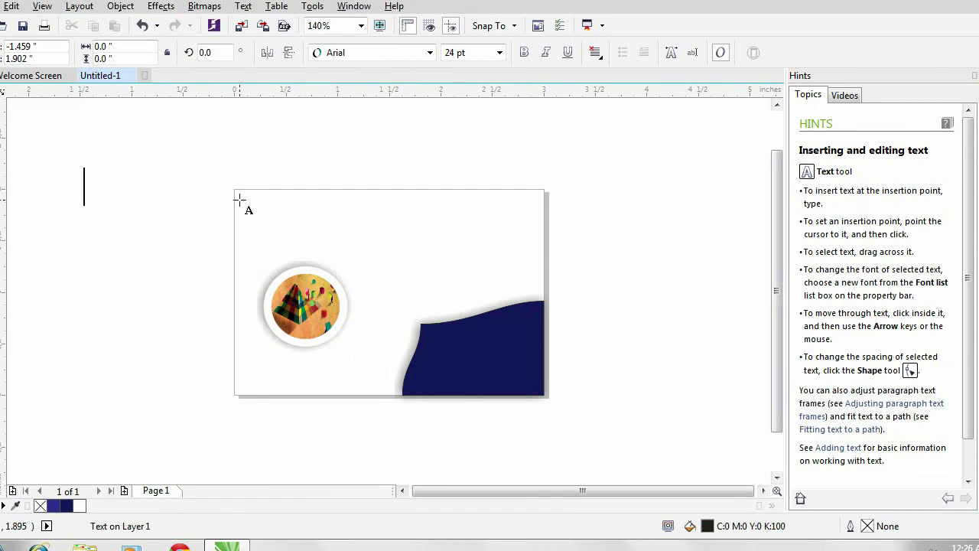
pyautogui.write('sb')
pyautogui.press('BackSpace')
pyautogui.press('BackSpace')
pyautogui.write('SBL ')
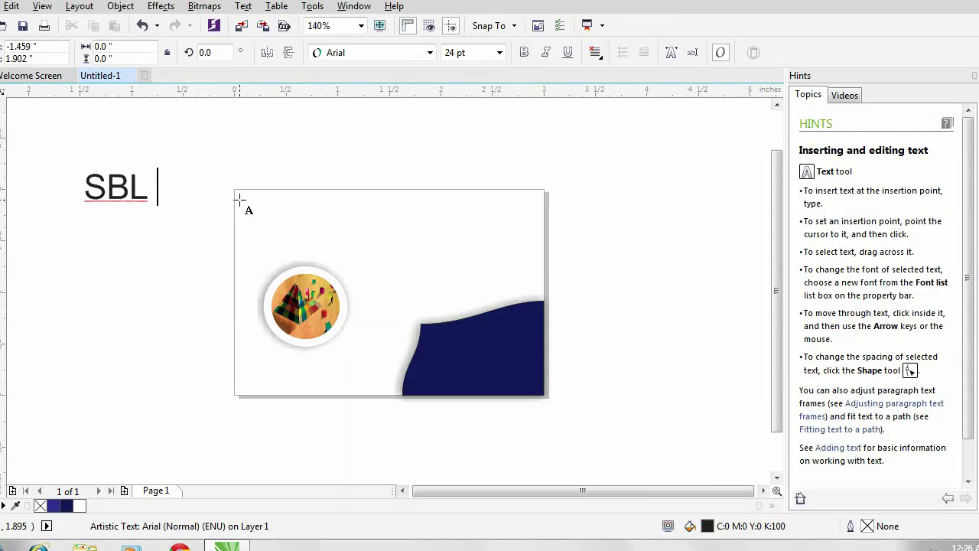
pyautogui.write('BUILDERS')
pyautogui.hotkey('ctrl', 'space')
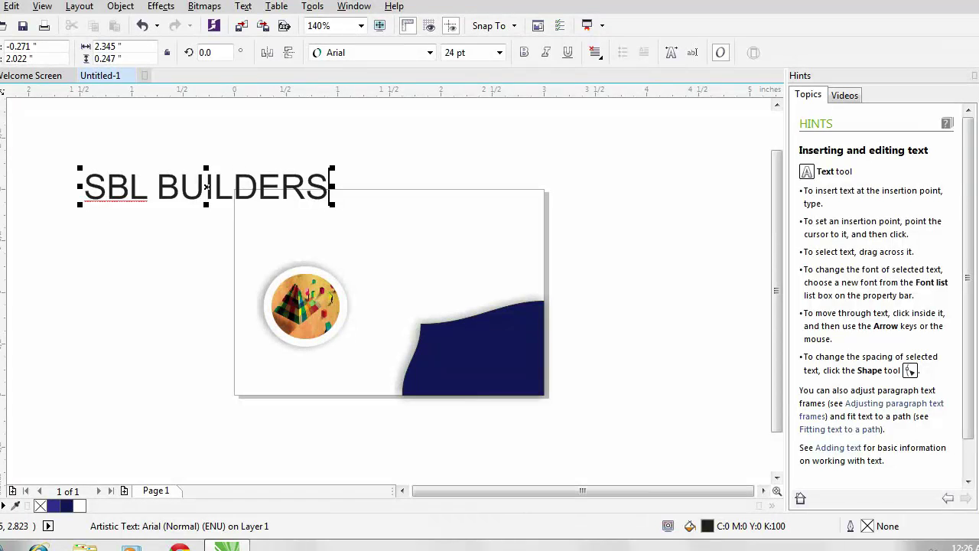
# - Shrink SBL BUILDERS, place it below the logo and colour it purple
pyautogui.moveTo(334, 169); pyautogui.dragTo(266, 184)
pyautogui.moveTo(130, 195); pyautogui.dragTo(302, 362)
pyautogui.click(562, 240)
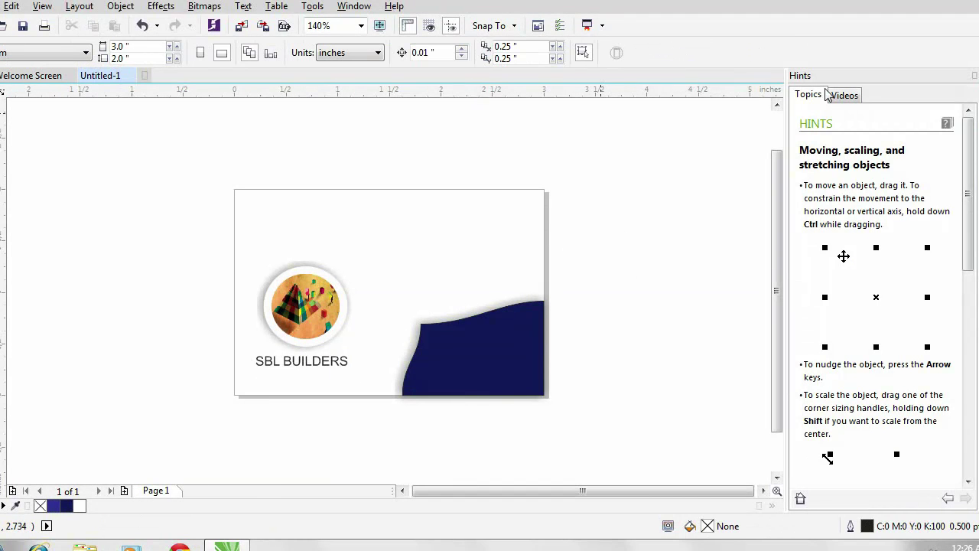
pyautogui.click(306, 364)
pyautogui.click(669, 227)
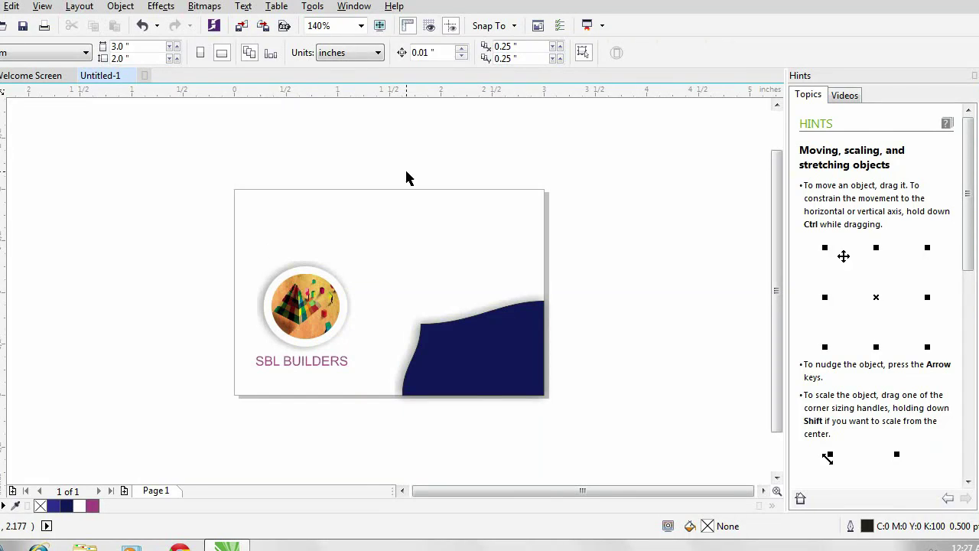
pyautogui.press('F8')
# - Type the cardholder's name, shrink it and place it at the card's top-left
pyautogui.click(96, 197)
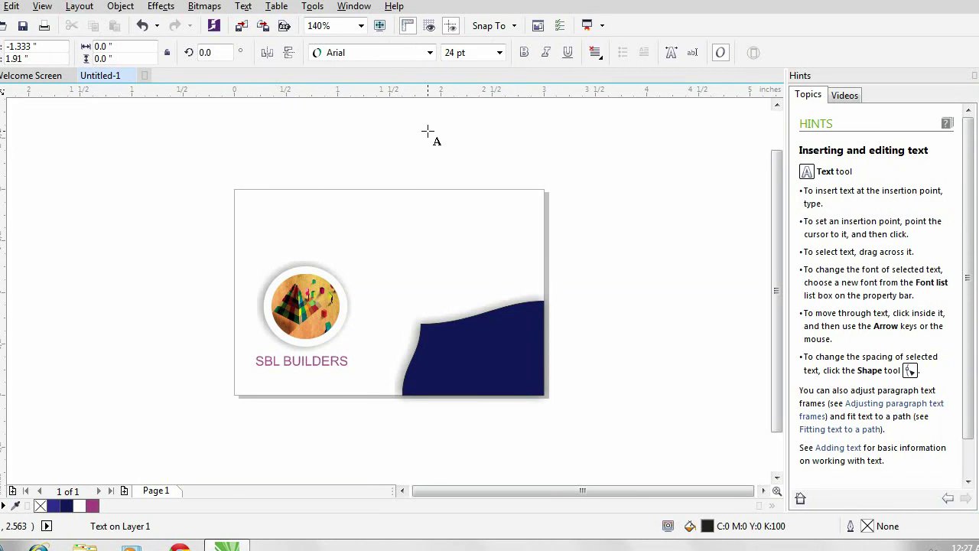
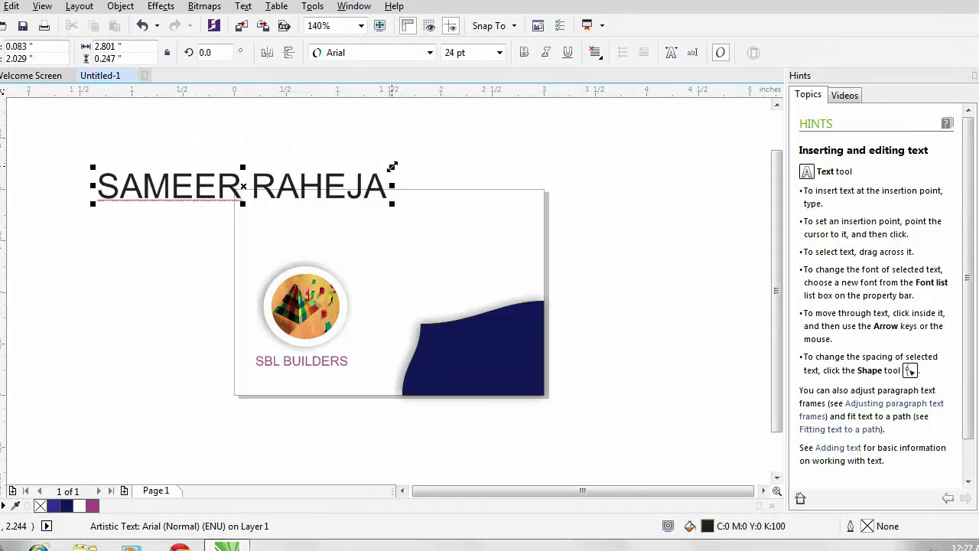
pyautogui.moveTo(392, 164); pyautogui.dragTo(360, 190)
pyautogui.moveTo(166, 192); pyautogui.dragTo(312, 236)
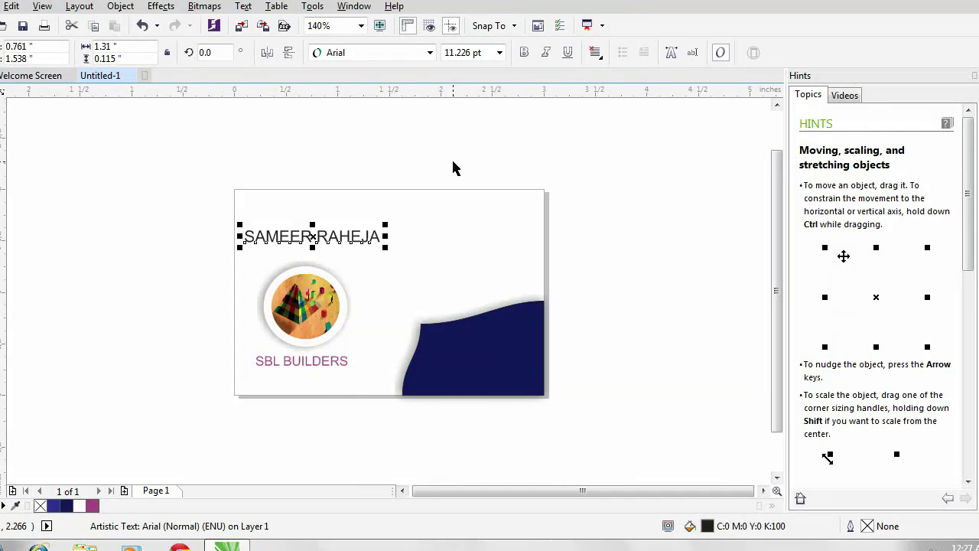
# - Duplicate the name, shift it right and retype it as the phone number
pyautogui.hotkey('ctrl', 'd')
pyautogui.press('Right')
pyautogui.press('Right')
pyautogui.press('Right')
pyautogui.press('Right')
pyautogui.press('Right')
pyautogui.press('Right')
pyautogui.press('Right')
pyautogui.press('Right')
pyautogui.press('Right')
pyautogui.press('Right')
pyautogui.press('Right')
pyautogui.press('Right')
pyautogui.press('Right')
pyautogui.press('Right')
pyautogui.press('Right')
pyautogui.press('Right')
pyautogui.press('Right')
pyautogui.press('Right')
pyautogui.press('Right')
pyautogui.press('Right')
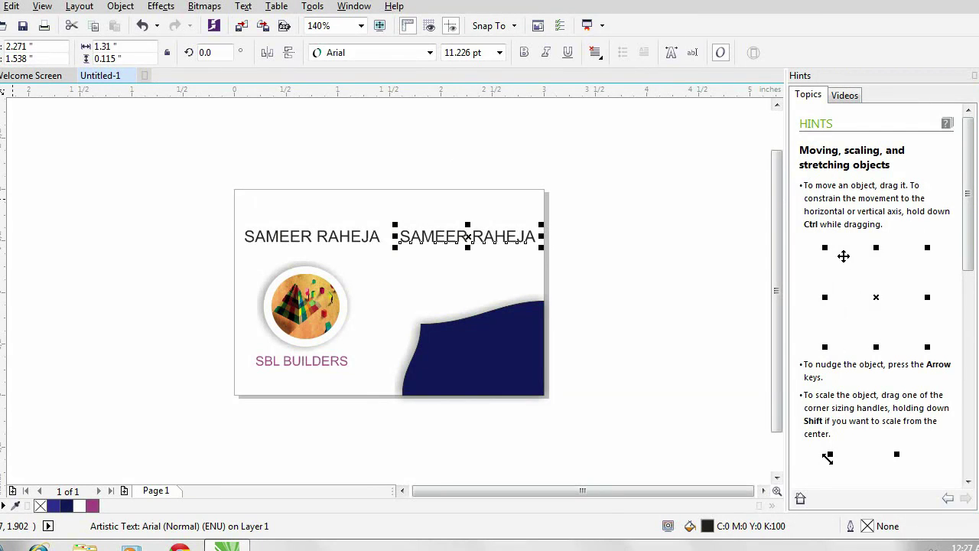
pyautogui.press('F8')
pyautogui.click(541, 234)
pyautogui.press('BackSpace')
pyautogui.press('BackSpace')
pyautogui.press('BackSpace')
pyautogui.press('BackSpace')
pyautogui.press('BackSpace')
pyautogui.press('BackSpace')
pyautogui.press('BackSpace')
pyautogui.press('BackSpace')
pyautogui.press('BackSpace')
pyautogui.press('BackSpace')
pyautogui.press('BackSpace')
pyautogui.press('BackSpace')
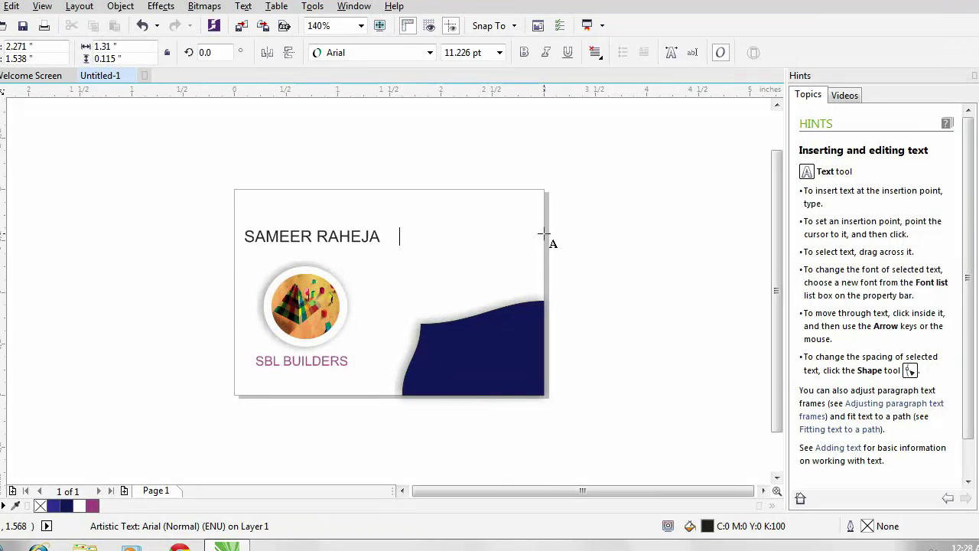
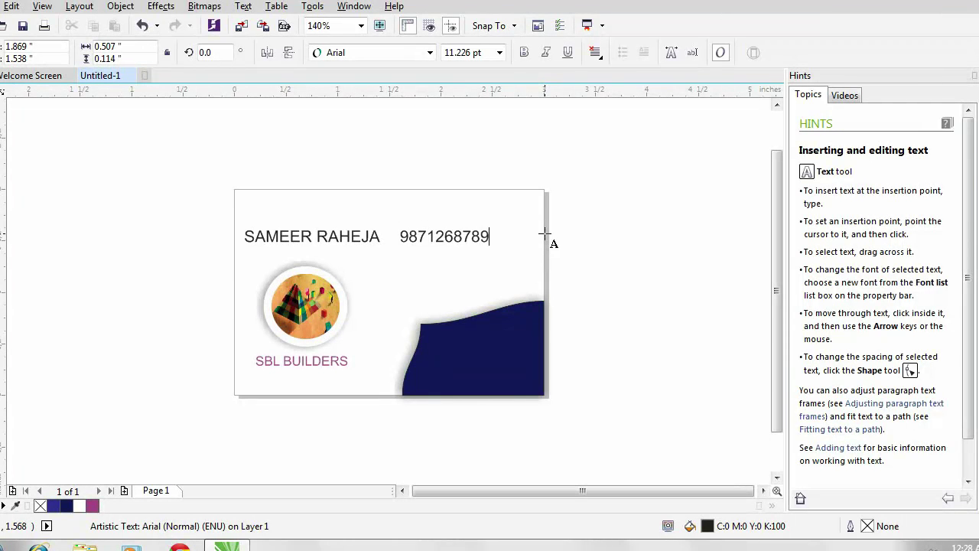
pyautogui.press('Escape')
pyautogui.press('space')
pyautogui.press('Right')
pyautogui.press('Right')
pyautogui.press('Right')
pyautogui.click(534, 259)
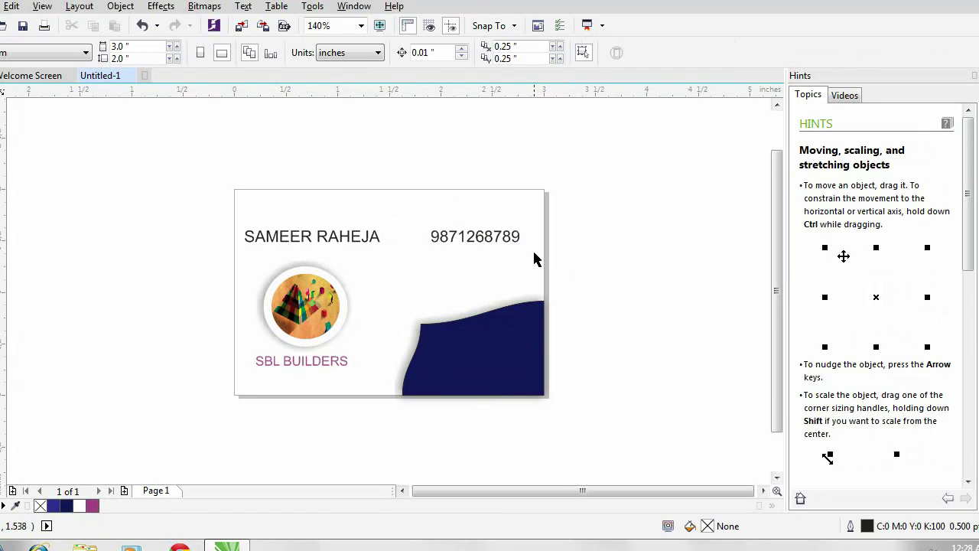
pyautogui.press('F8')
# - Type the business address as a single text line left of the card
pyautogui.click(59, 230)
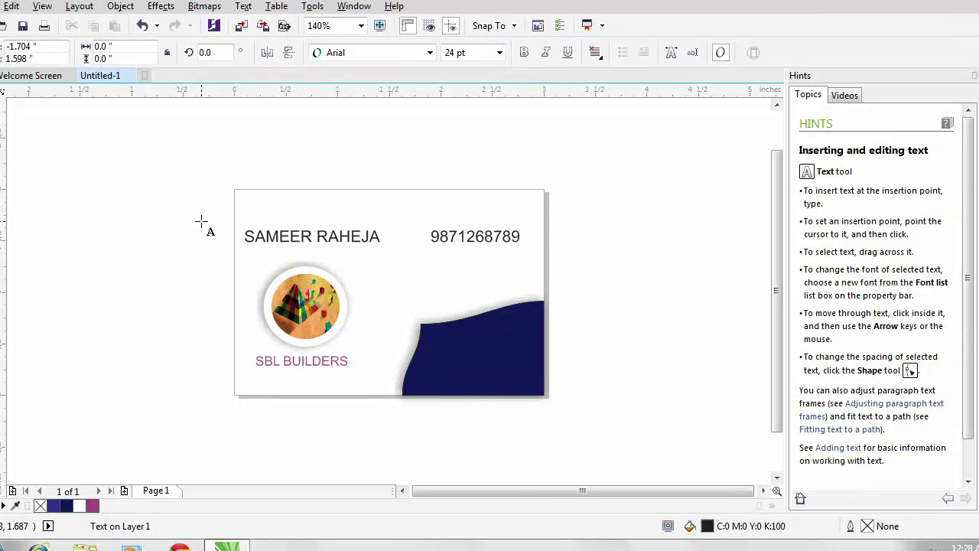
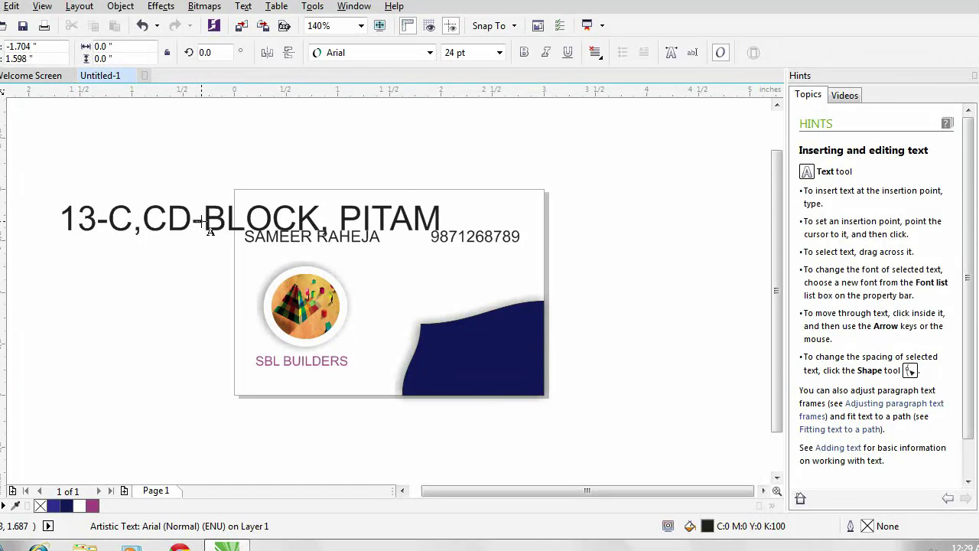
pyautogui.hotkey('ctrl', 'space')
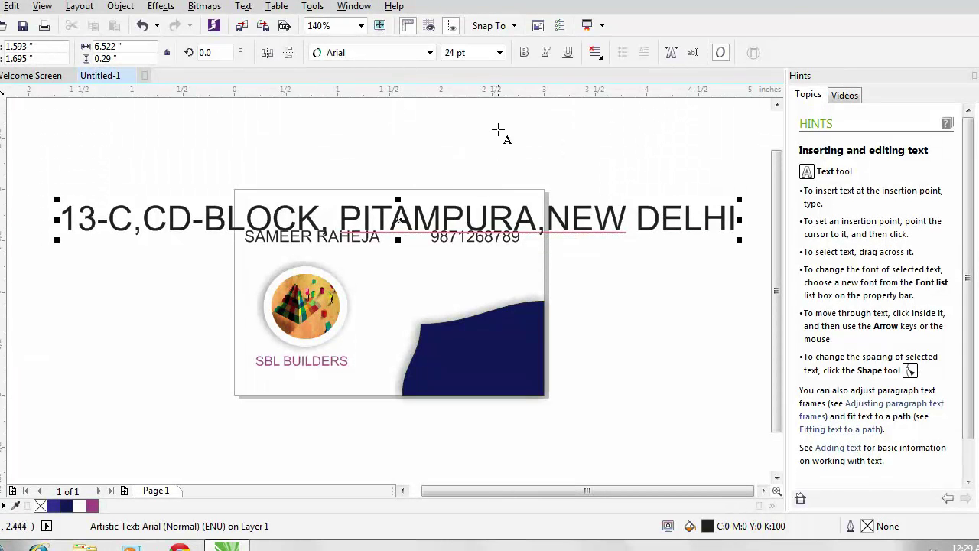
# - Break the address into two lines, shrink it onto the navy wave and make it white
pyautogui.click(338, 219)
pyautogui.press('Return')
pyautogui.hotkey('ctrl', 'space')
pyautogui.moveTo(417, 200); pyautogui.dragTo(480, 339)
pyautogui.click(79, 506)
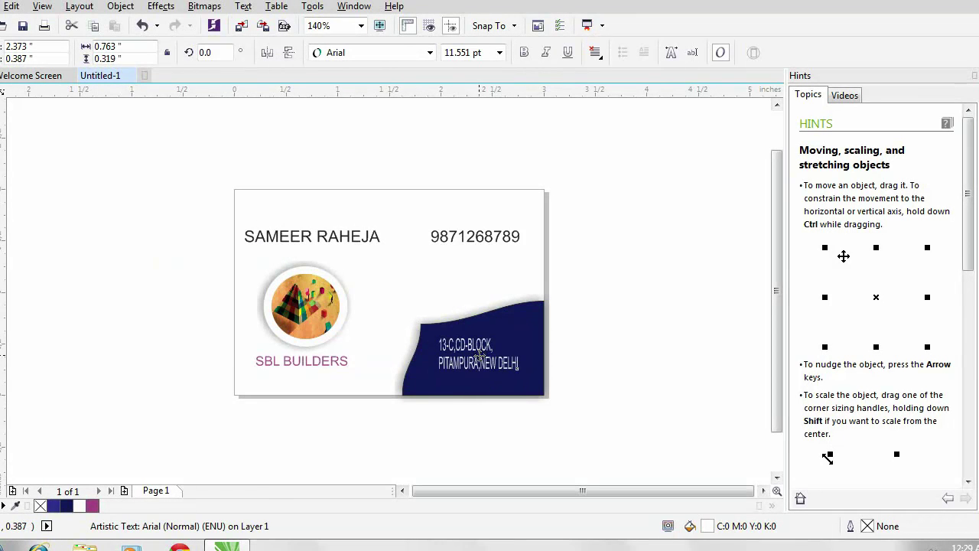
pyautogui.click(652, 284)
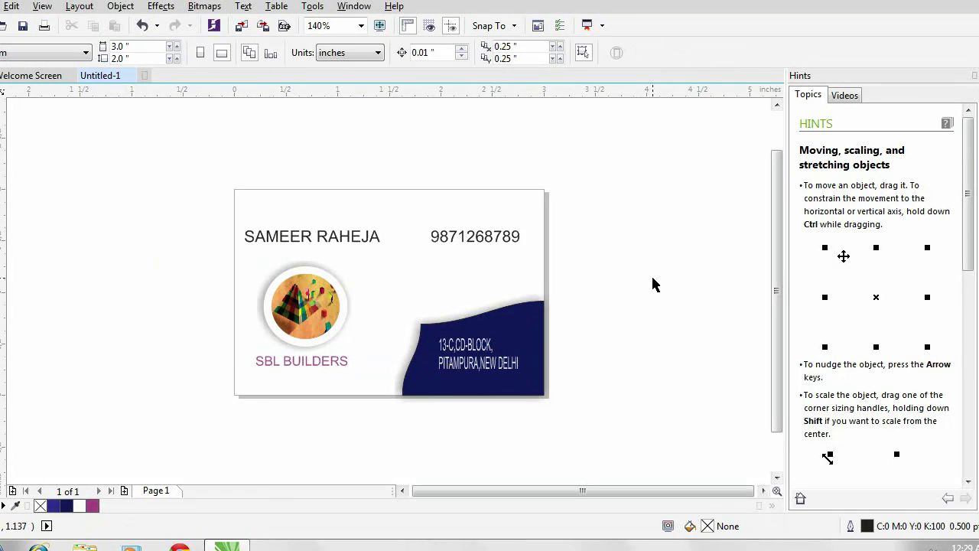
# - Tint the address light blue (C60 M40 Y0 K0) and stretch it wider
pyautogui.click(477, 356)
pyautogui.press('Escape')
pyautogui.click(477, 376)
pyautogui.moveTo(528, 354); pyautogui.dragTo(547, 352)
pyautogui.click(627, 316)
# - Lower the logo group slightly above the SBL BUILDERS caption
pyautogui.click(293, 364)
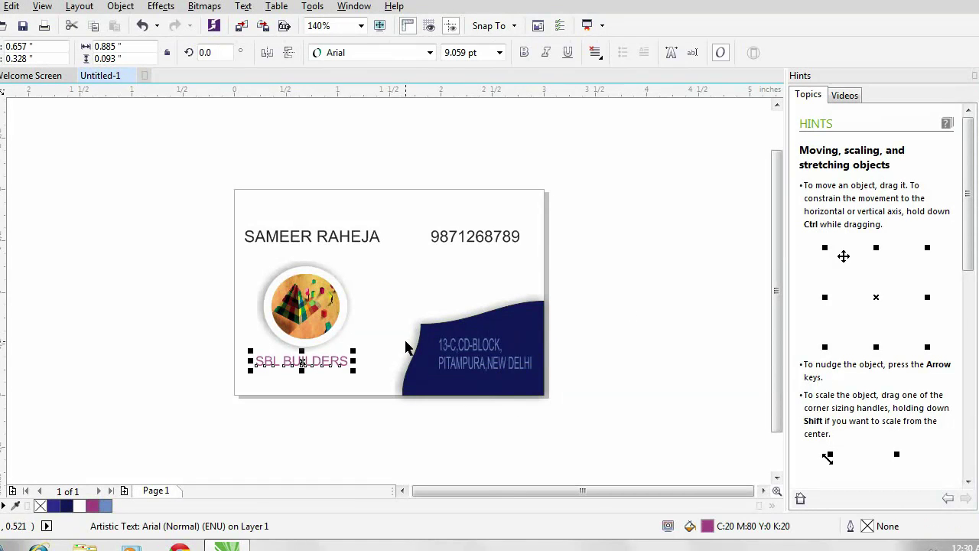
pyautogui.press('Escape')
pyautogui.click(312, 362)
pyautogui.click(334, 295)
pyautogui.moveTo(335, 295); pyautogui.dragTo(334, 307)
pyautogui.click(610, 298)
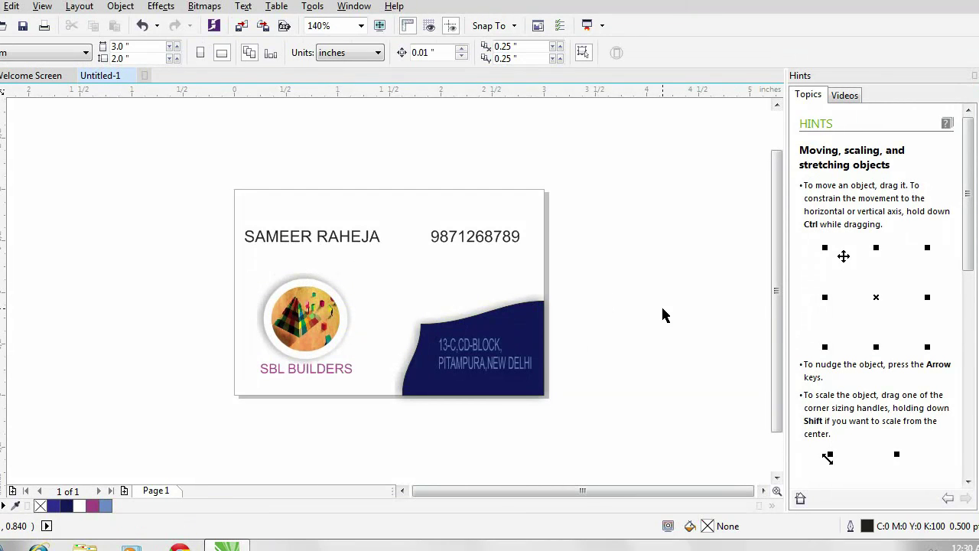
# - Draw a rectangle covering the whole card as its border
pyautogui.press('F6')
pyautogui.moveTo(236, 191)
pyautogui.mouseDown()
pyautogui.moveTo(535, 400)
pyautogui.moveTo(544, 394)
pyautogui.mouseUp()
pyautogui.press('space')
pyautogui.press('Escape')
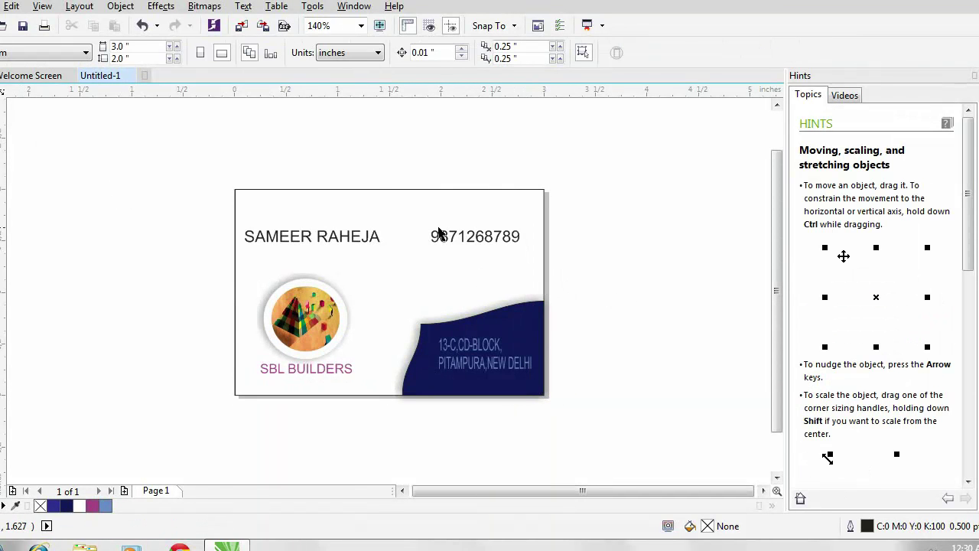